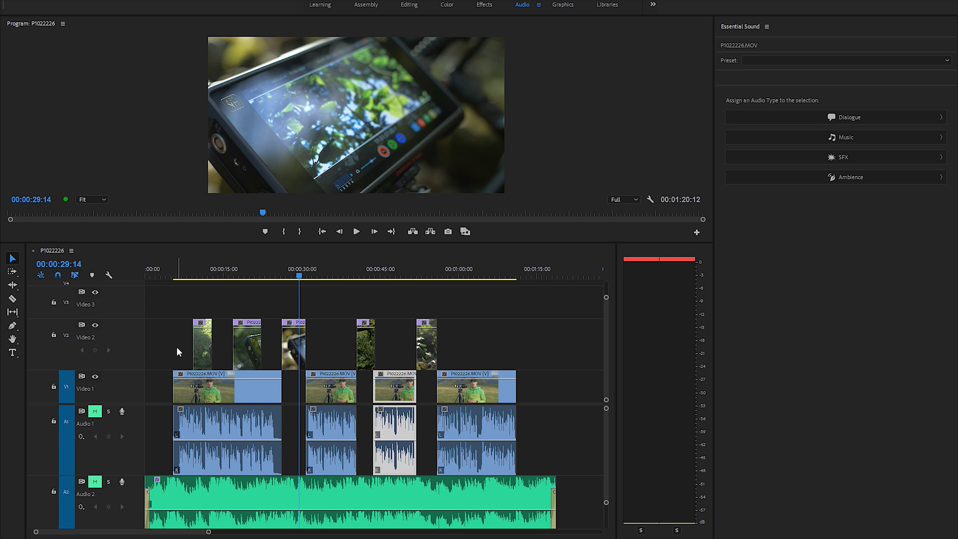
Add Pen-tool keyframes that dip the Audio 2 music volume for the opening stretch, then restore it
left_click(13, 325)
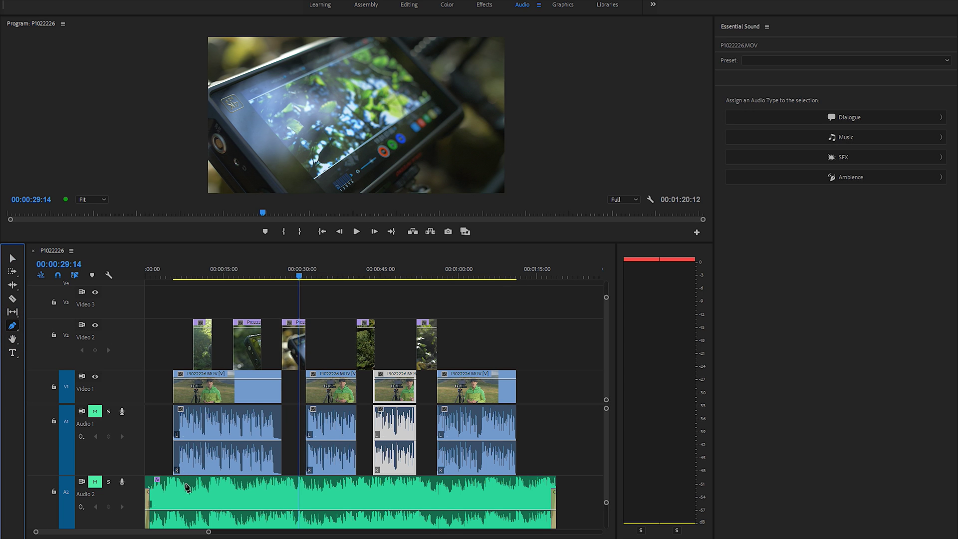
left_click(178, 509)
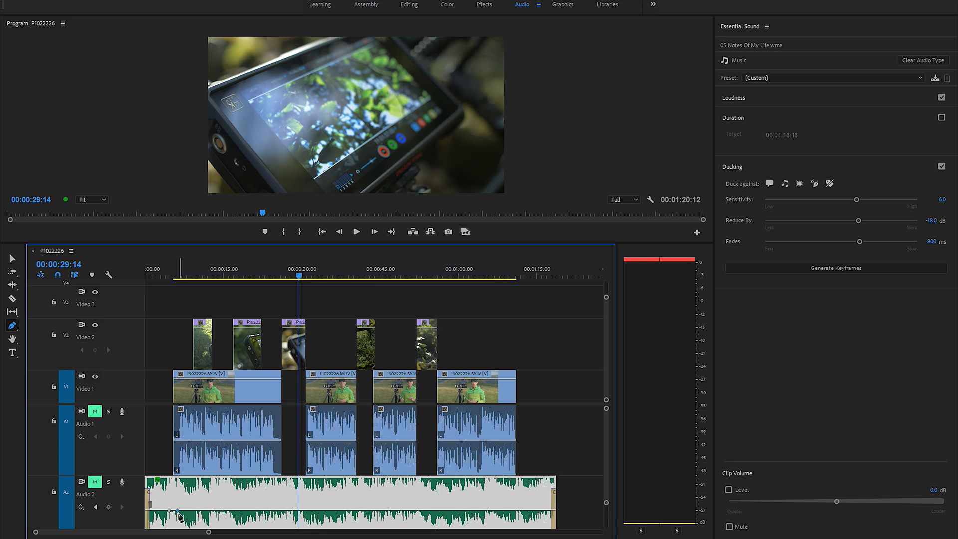
left_click_drag(178, 510, 175, 518)
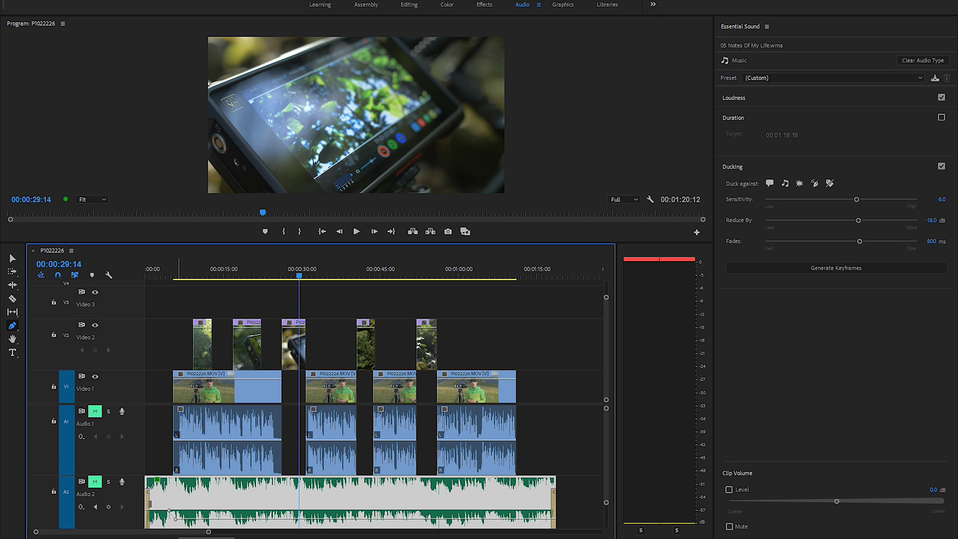
left_click(272, 518)
left_click_drag(280, 519, 281, 507)
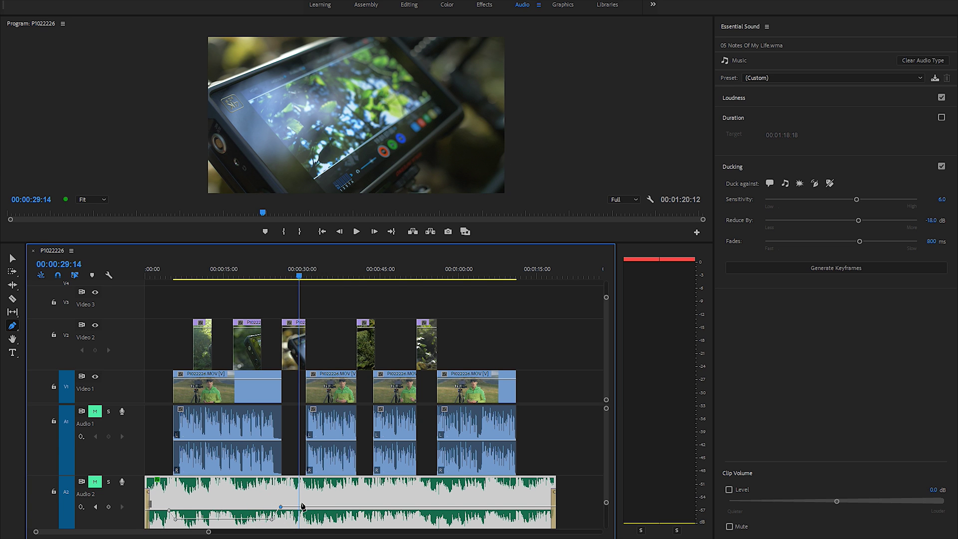
left_click(304, 506)
mouse_move(320, 423)
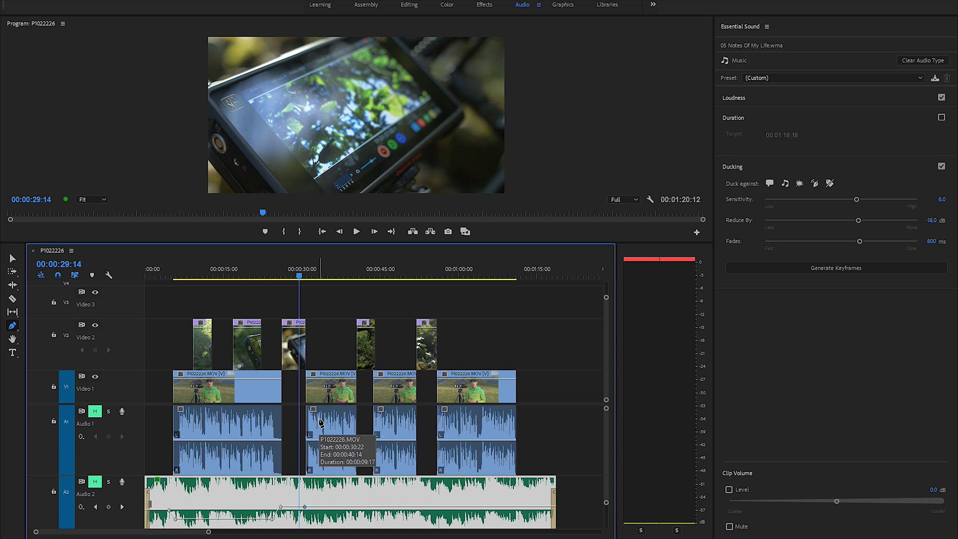
Undo the hand-drawn music keyframes, return to the Selection tool, and park the playhead near 00:00:14:19
left_click(252, 506)
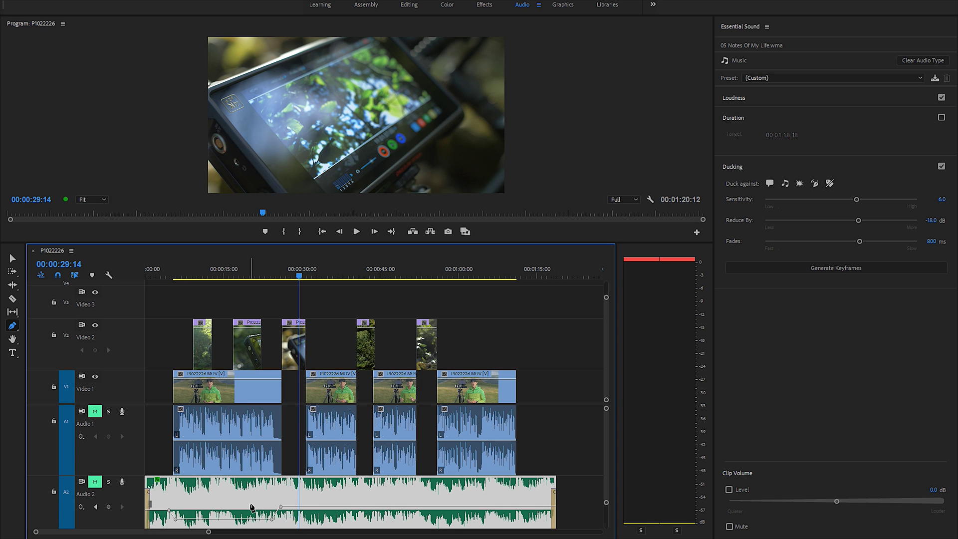
key("ctrl+z")
key("ctrl+z")
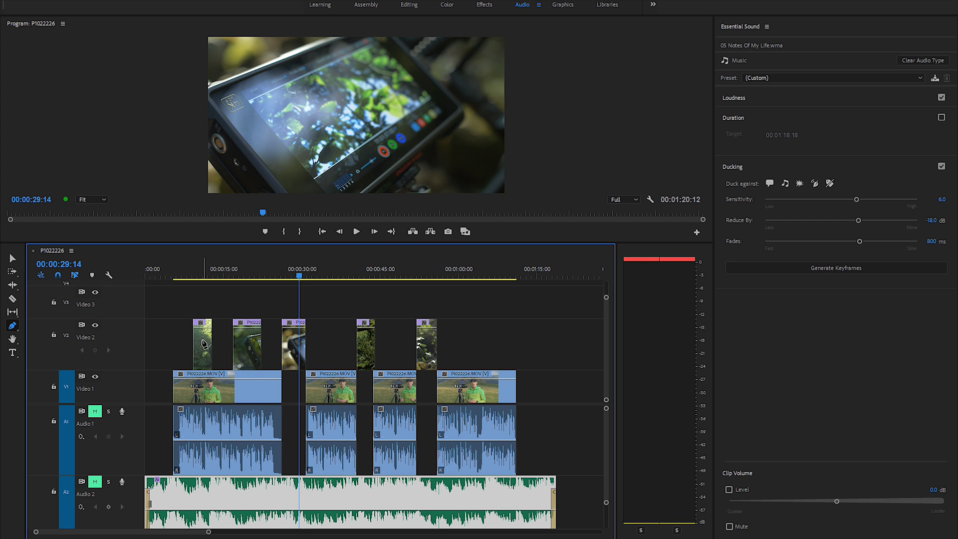
mouse_move(202, 343)
key("v")
left_click(222, 274)
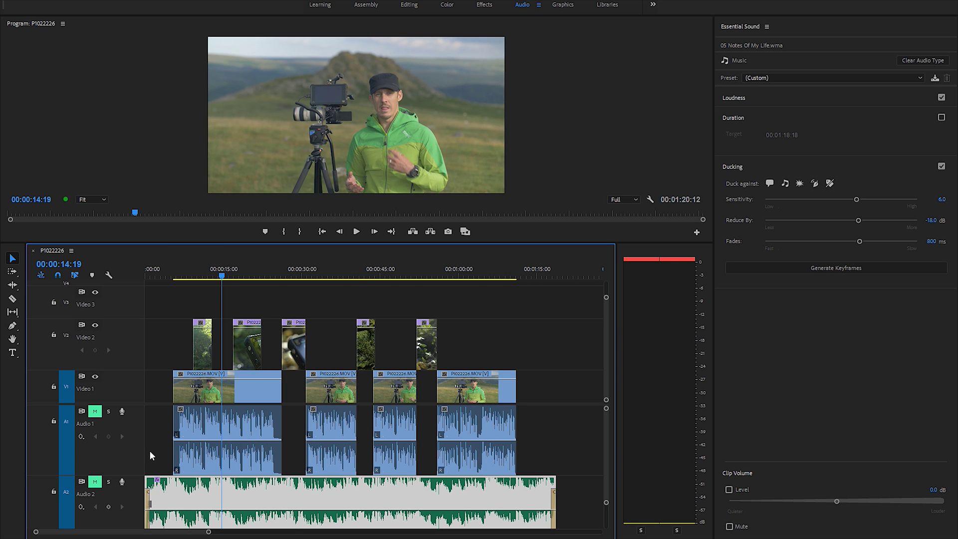
Select the four presenter clips on Audio 1 and make sure the Essential Sound panel is showing
left_click(203, 264)
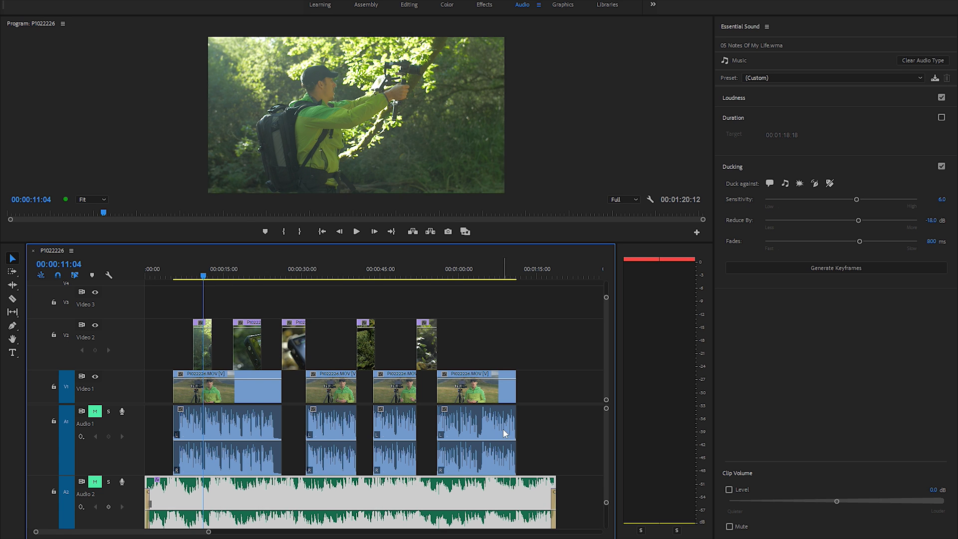
left_click_drag(556, 428, 169, 414)
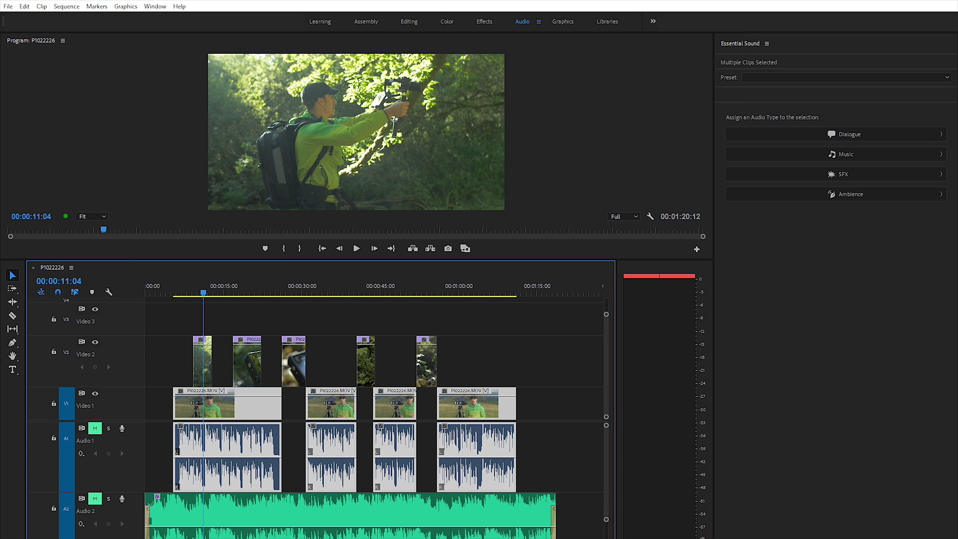
left_click(157, 7)
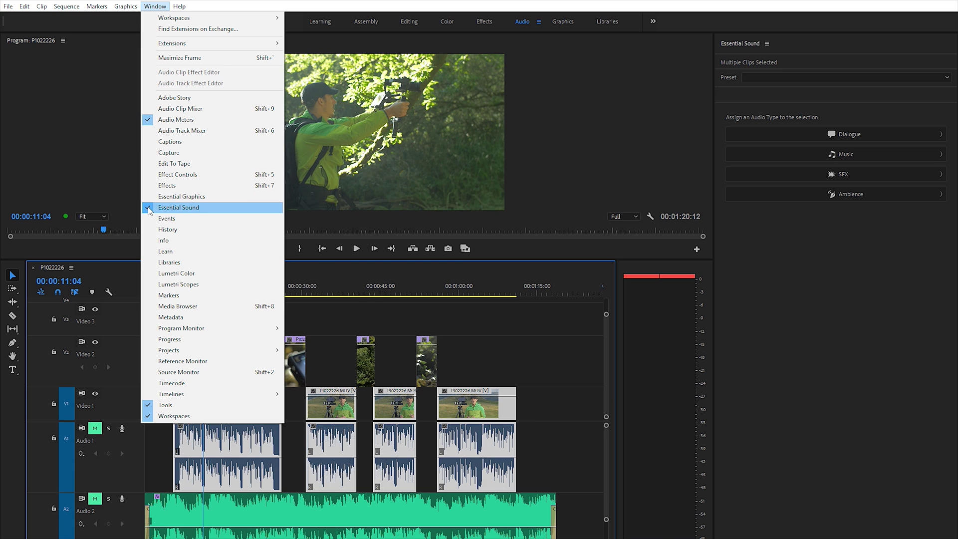
left_click(768, 20)
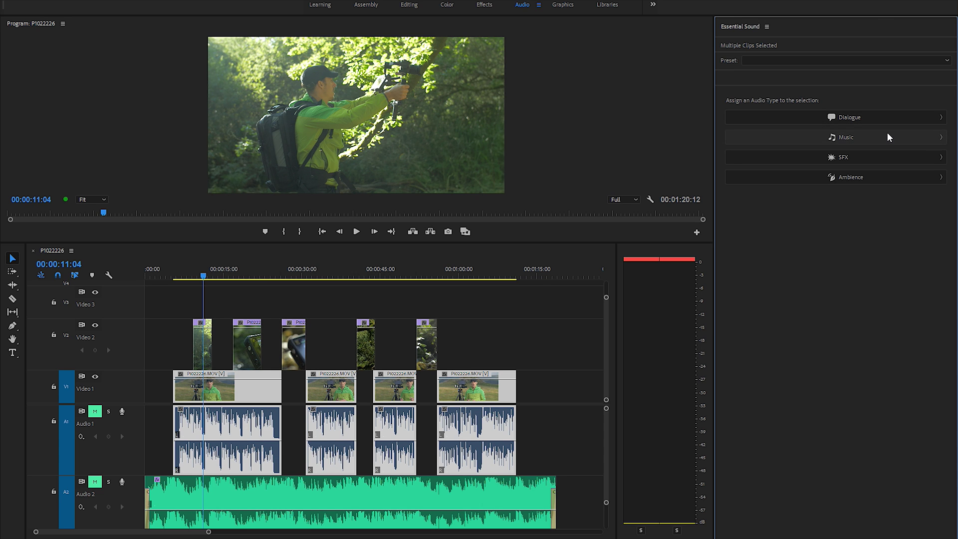
Tag the presenter clips as Dialogue and the 05 Notes Of My Life.wma clip as Music
left_click(858, 117)
left_click(546, 439)
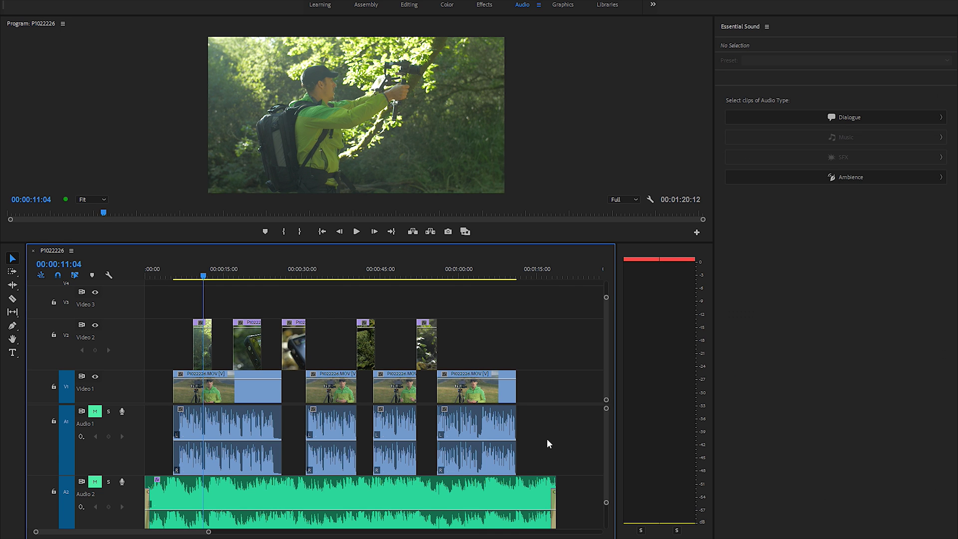
left_click(430, 495)
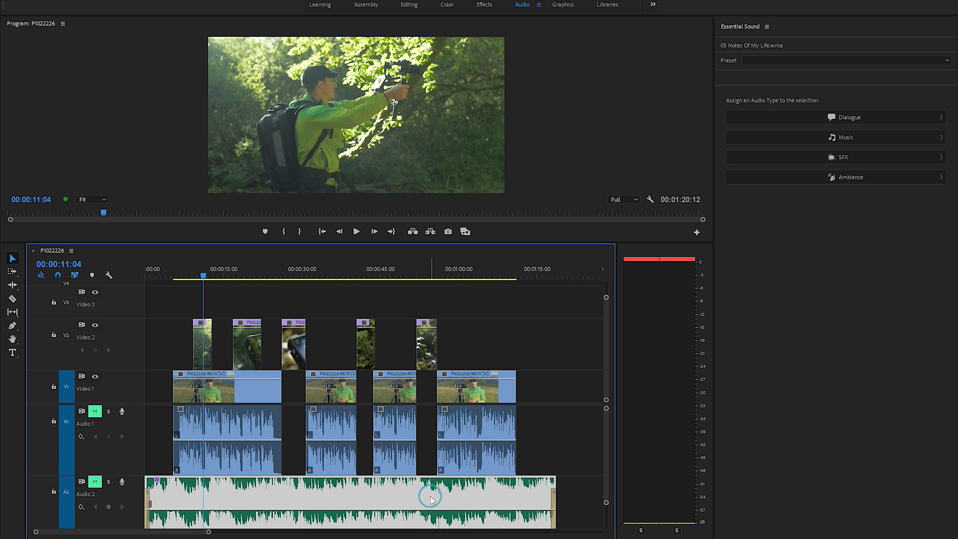
left_click(811, 142)
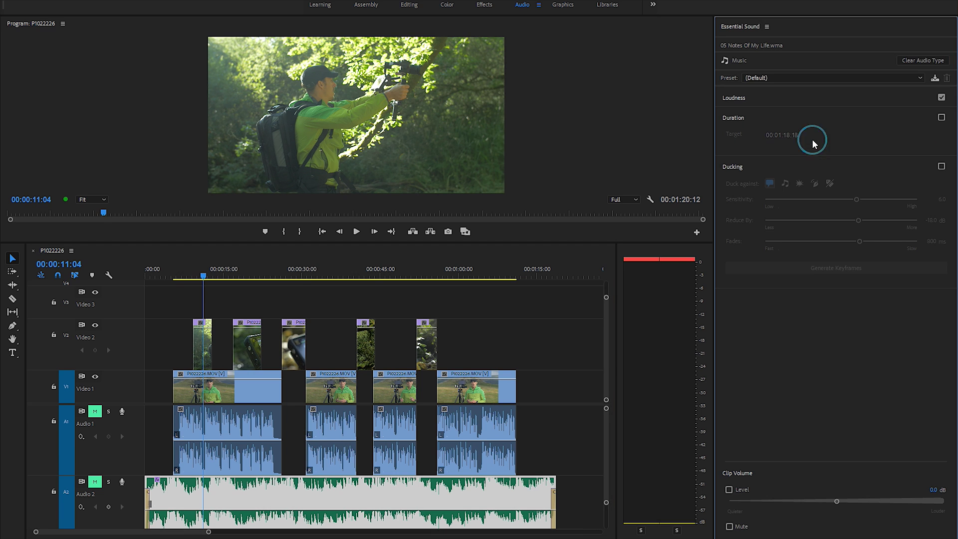
scroll(489, 474, "down", 1)
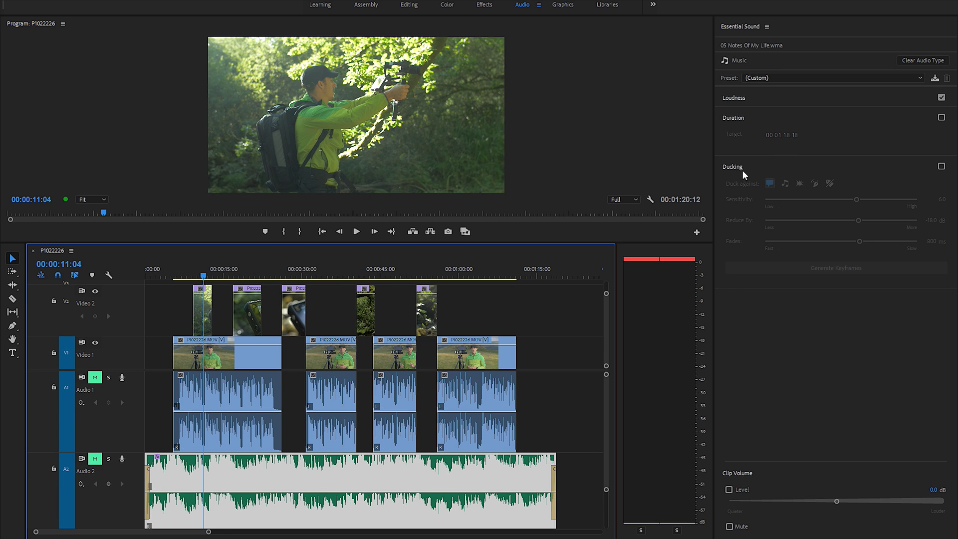
Enable music ducking at sensitivity 6.0 and -18 dB, and generate its ducking keyframes
left_click(941, 166)
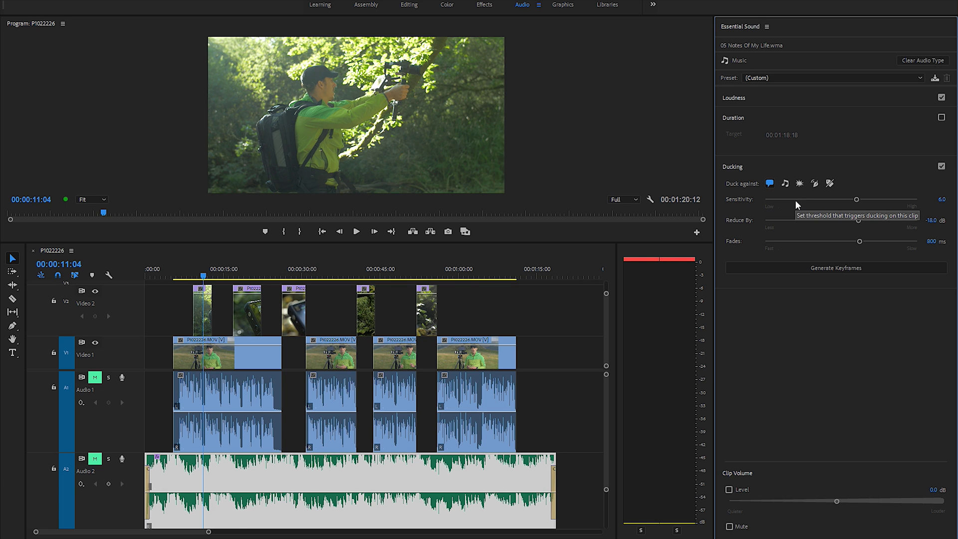
left_click(833, 268)
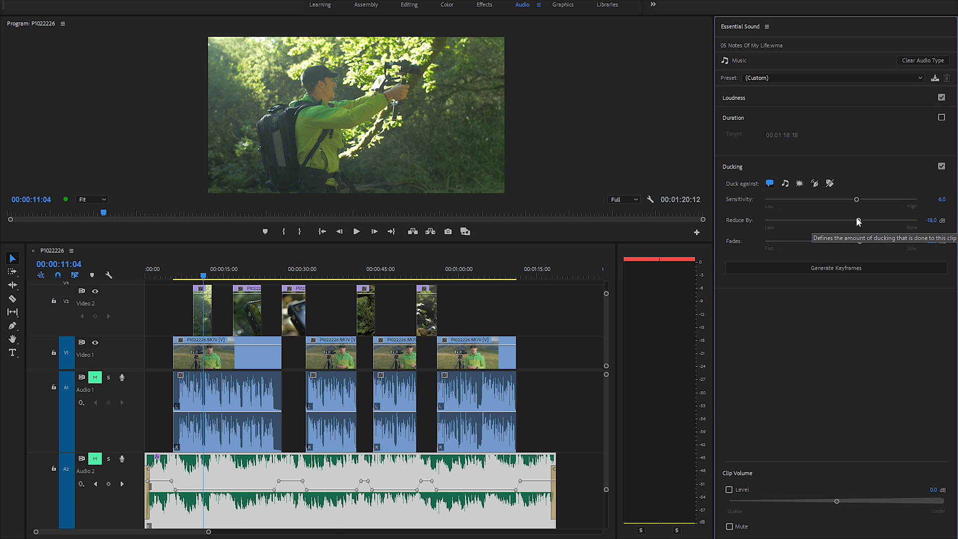
Lighten the ducking and regenerate its keyframes, then deepen the reduction to -40.6 dB
left_click_drag(856, 219, 809, 220)
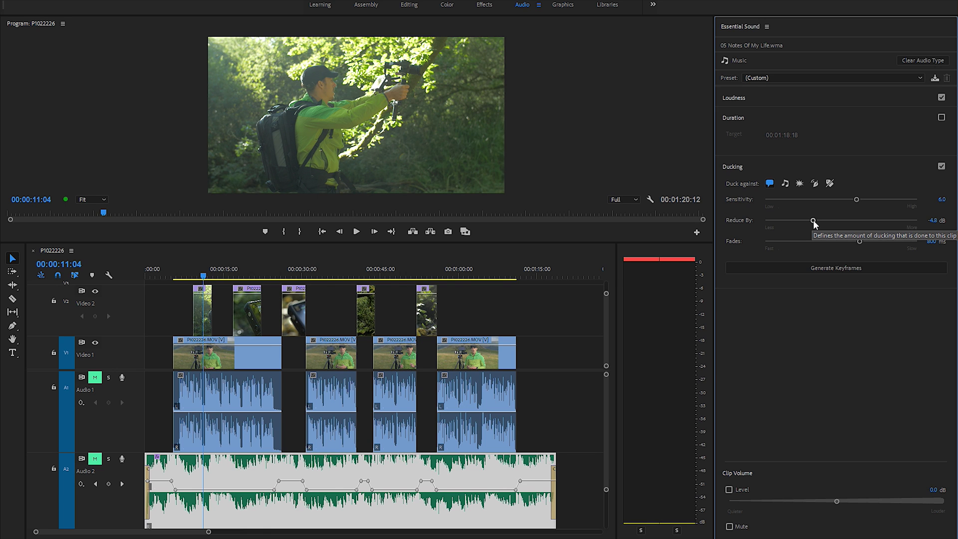
left_click(822, 268)
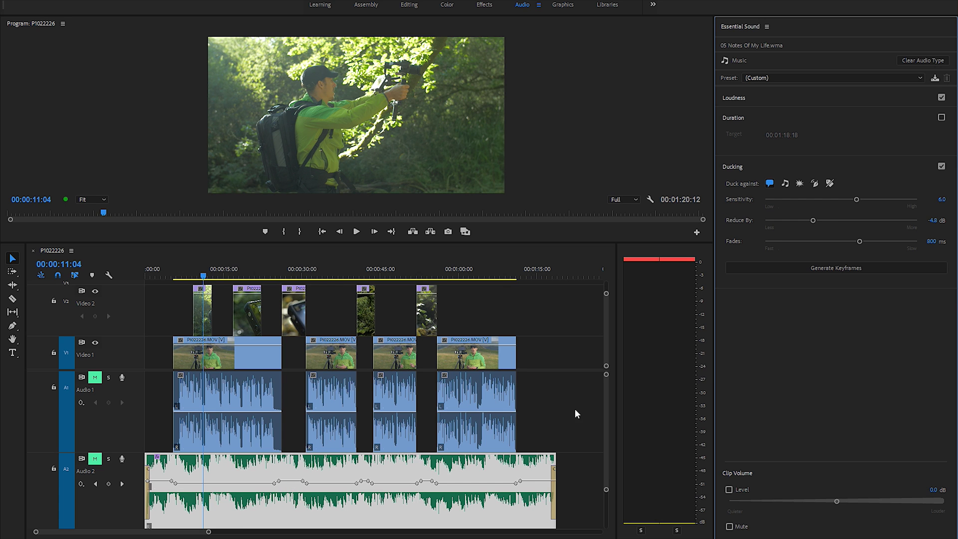
left_click_drag(812, 220, 904, 220)
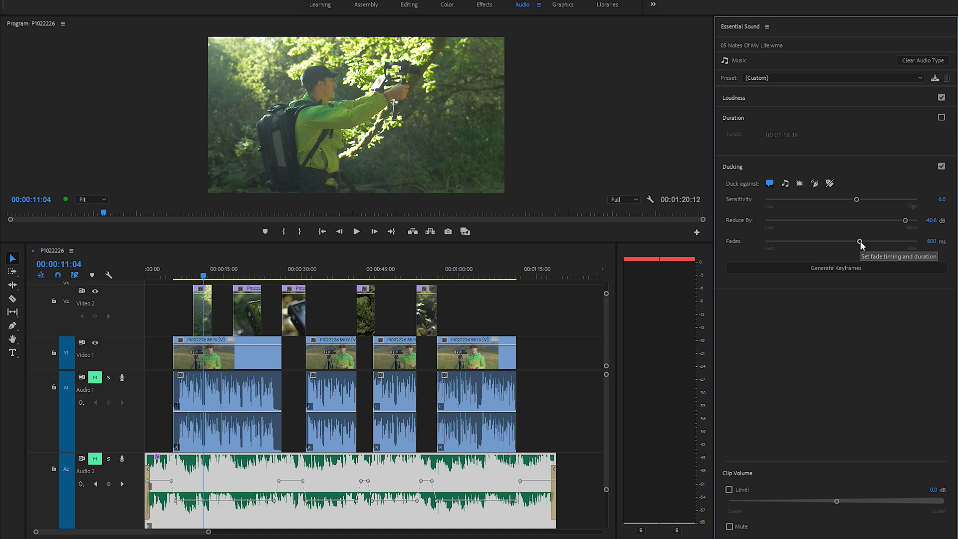
Try short, long, then medium ducking fades, regenerating keyframes each time, settling on 643 ms
left_click_drag(859, 241, 773, 241)
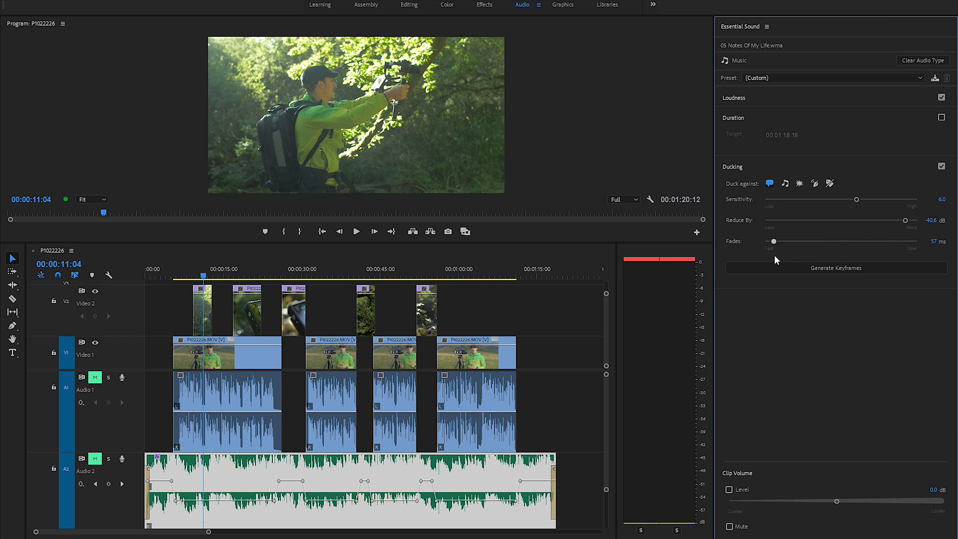
left_click(783, 268)
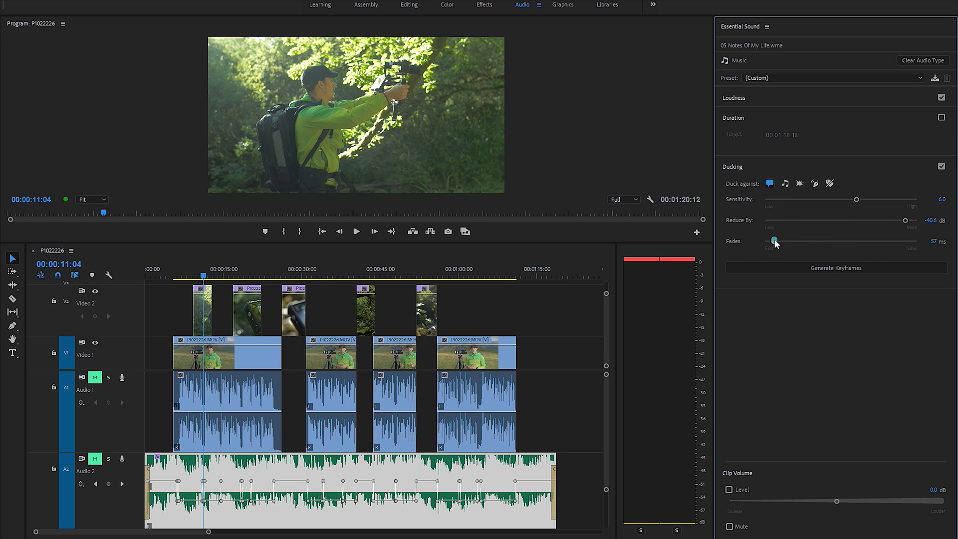
left_click_drag(774, 241, 863, 241)
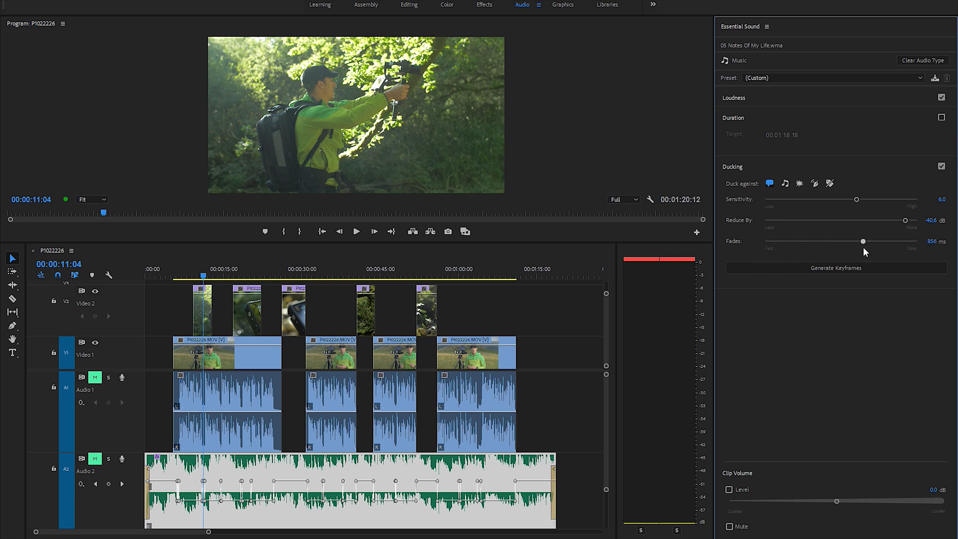
left_click(819, 270)
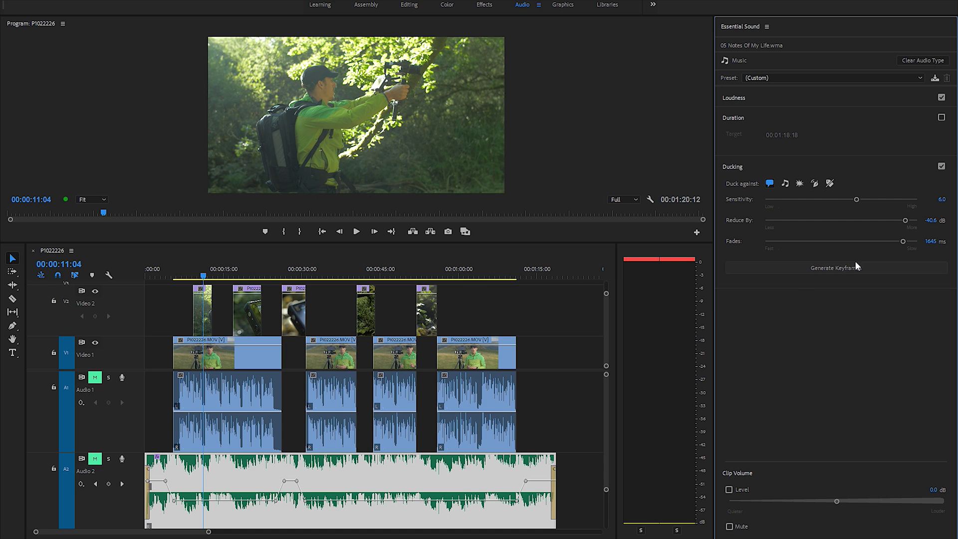
left_click_drag(903, 242, 846, 241)
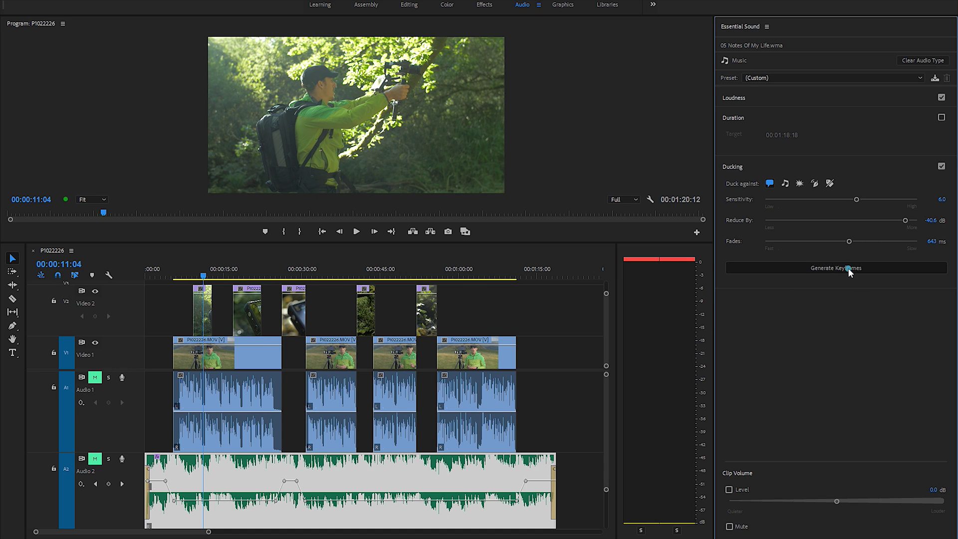
left_click(848, 267)
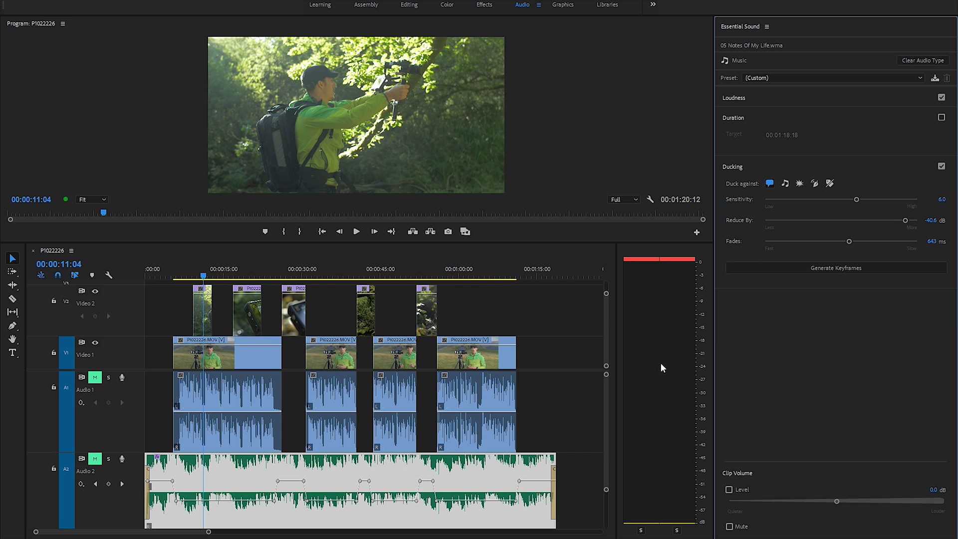
Tag the five Audio 3 clips as Ambience, then reselect the Audio 2 music clip
left_click_drag(606, 488, 606, 507)
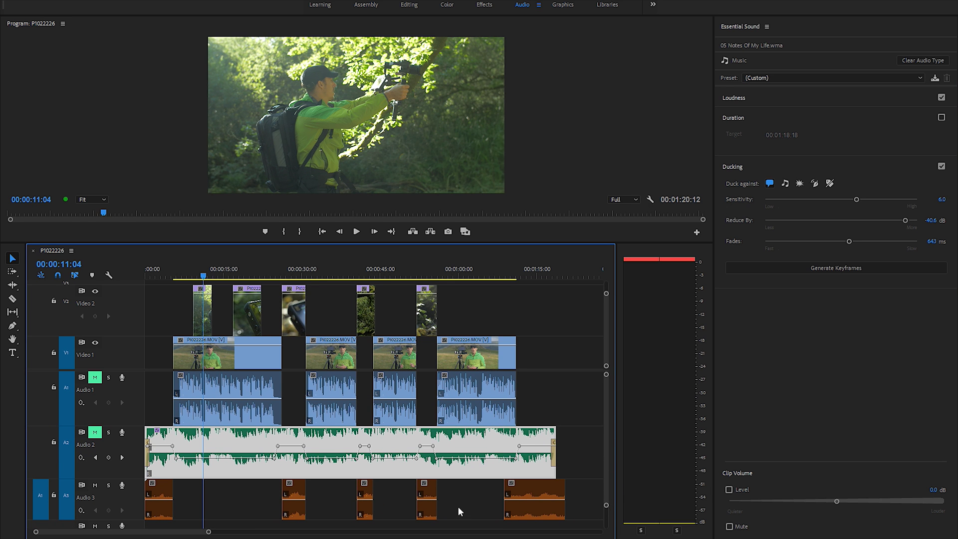
left_click(575, 497)
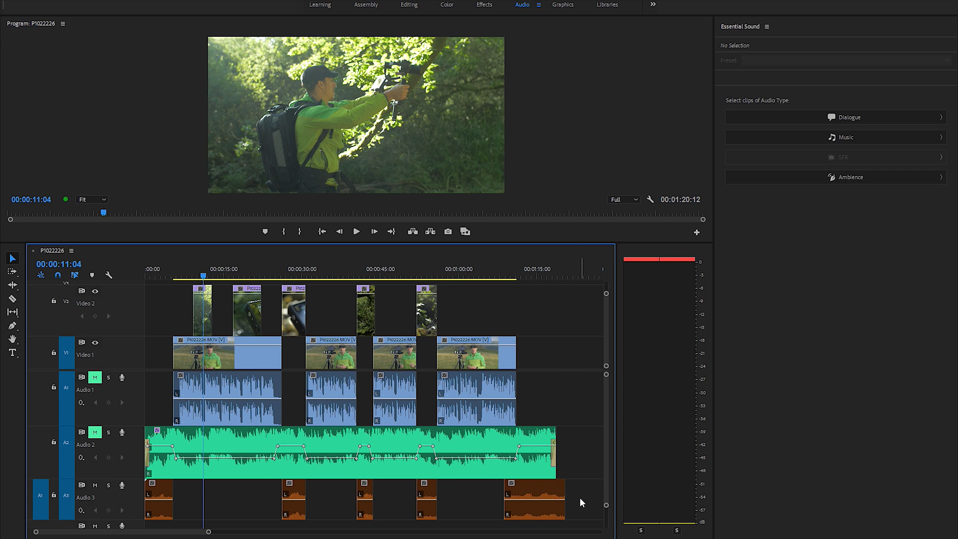
left_click_drag(583, 499, 129, 496)
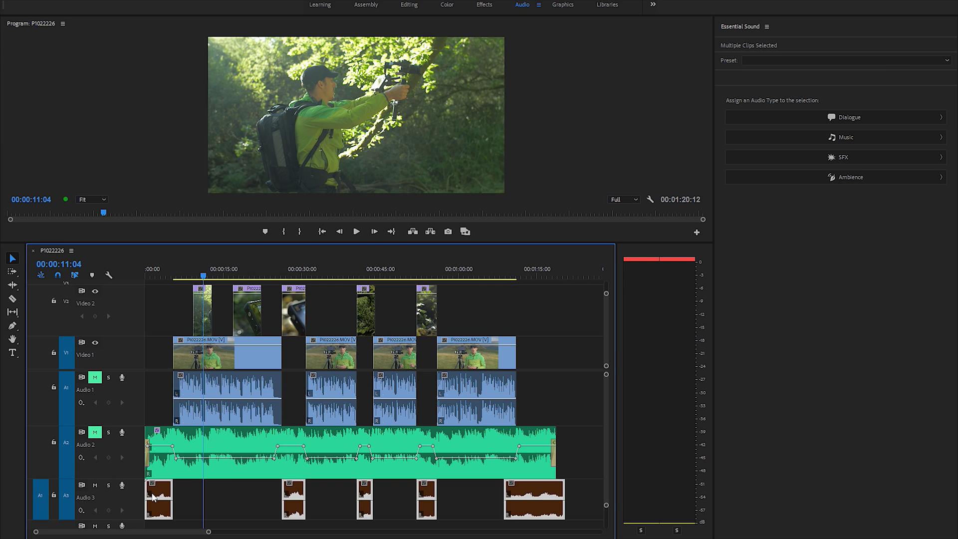
left_click(849, 179)
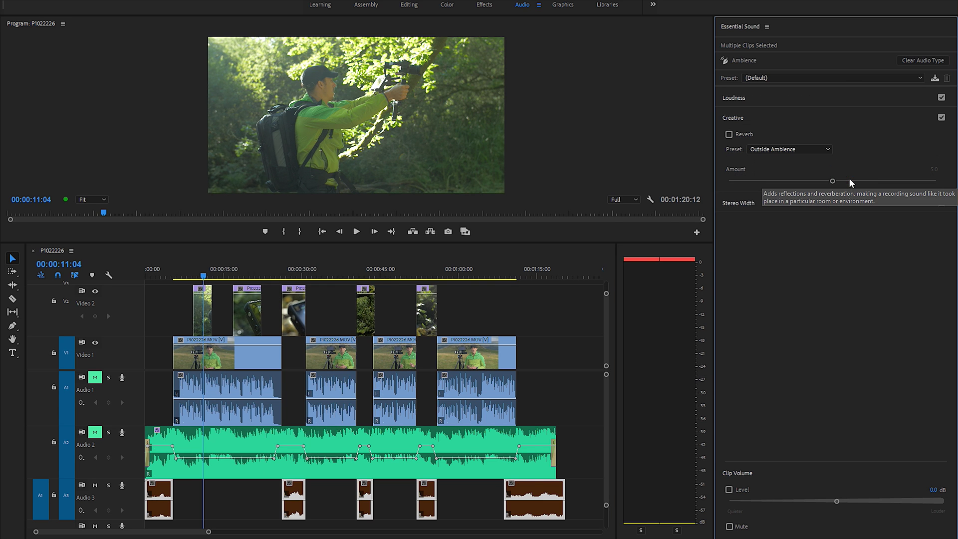
left_click(468, 443)
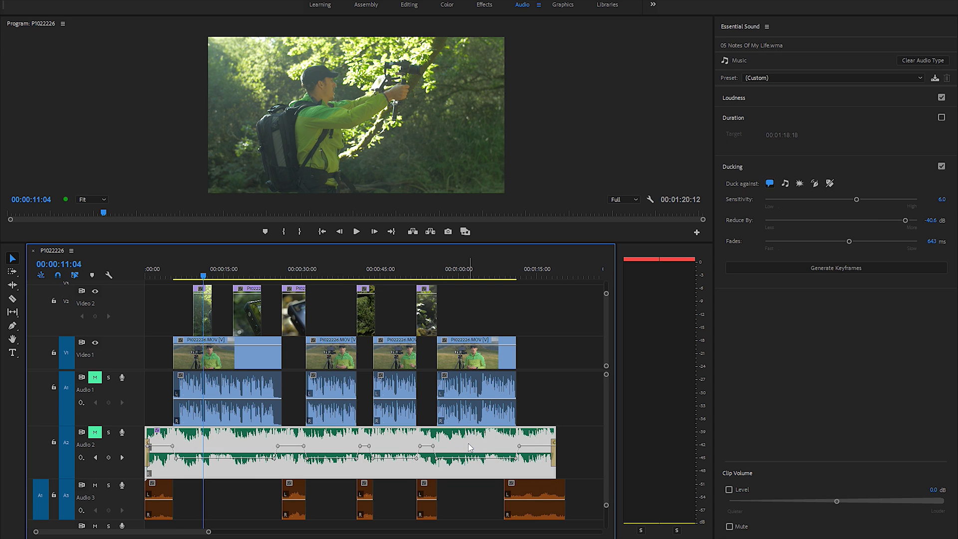
Make the music also duck against Ambience clips and regenerate its ducking keyframes
left_click(814, 183)
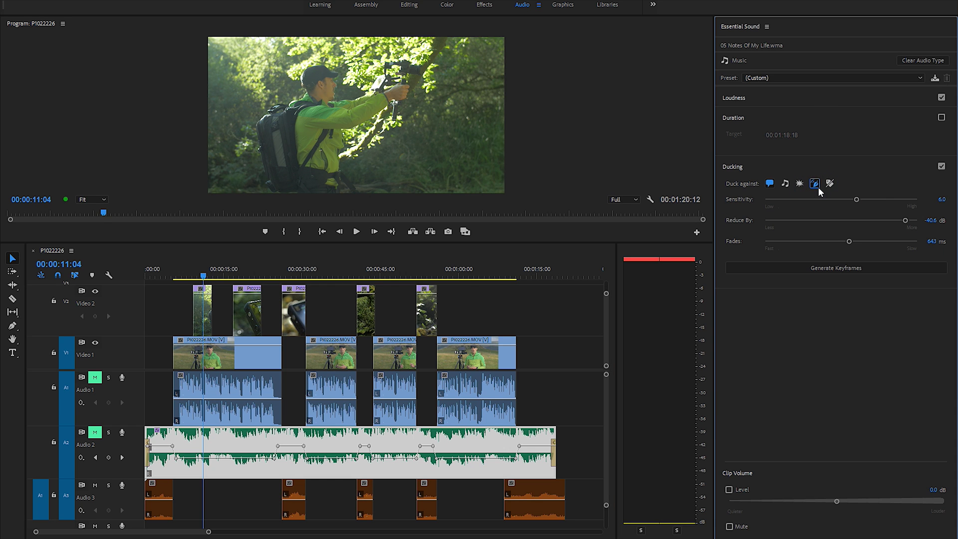
left_click(842, 269)
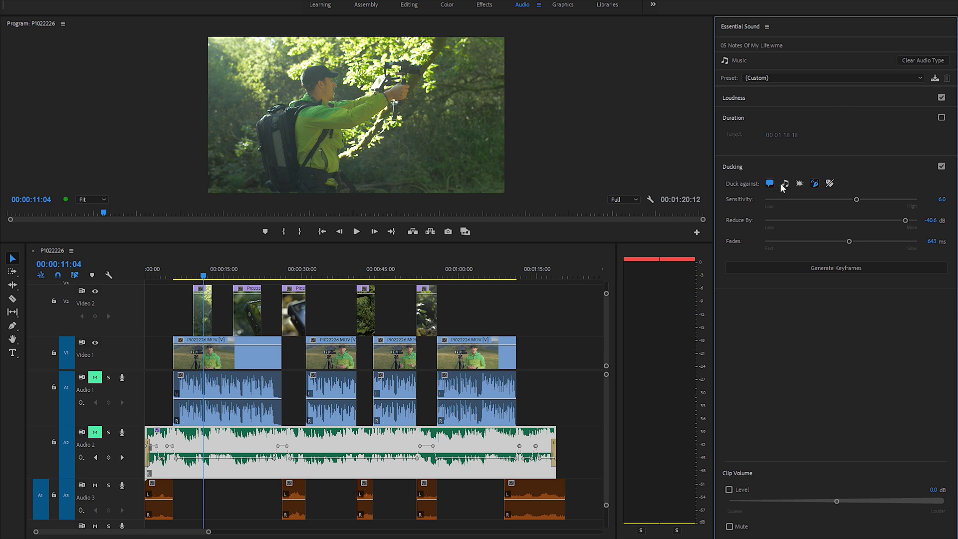
left_click(813, 184)
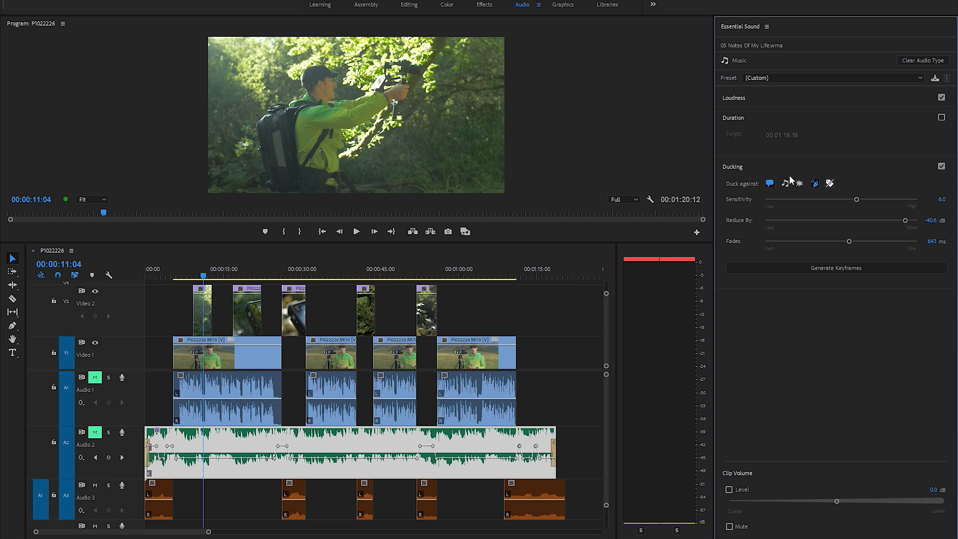